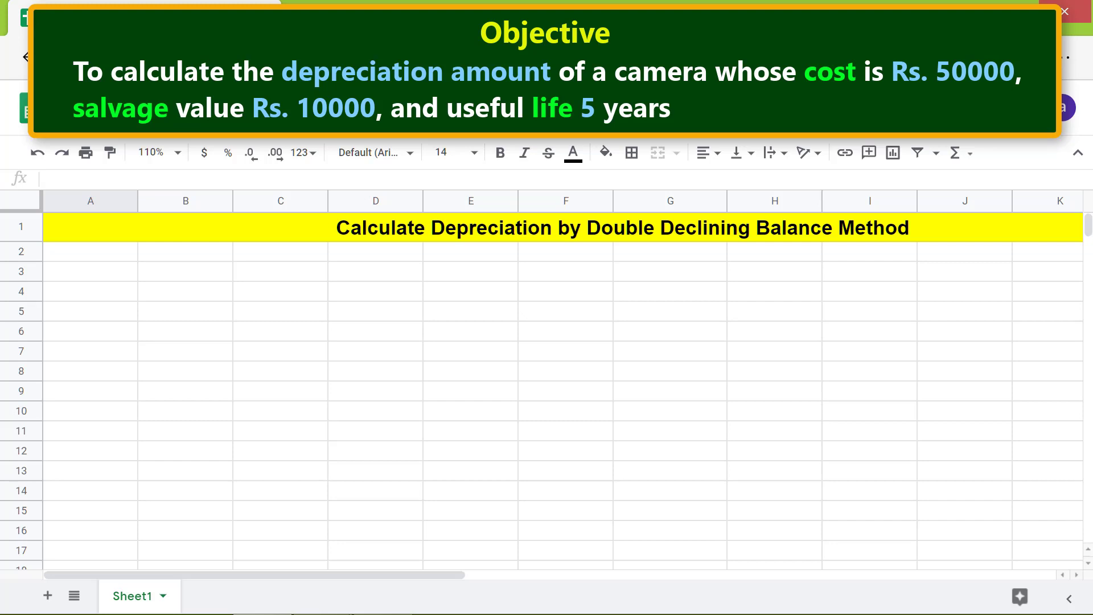
# Enter the headers Cost, Salvage and Life in A2:C2.
pyautogui.click(106, 258)
pyautogui.write('Cost')
pyautogui.press('Tab')
pyautogui.write('Salvage')
pyautogui.press('Tab')
pyautogui.write('Life')
pyautogui.press('Return')
# Make the Cost, Salvage and Life headers bold with a light purple fill.
pyautogui.press('Up')
pyautogui.press('Left')
pyautogui.press('Left')
pyautogui.hotkey('shift', 'Right')
pyautogui.hotkey('shift', 'Right')
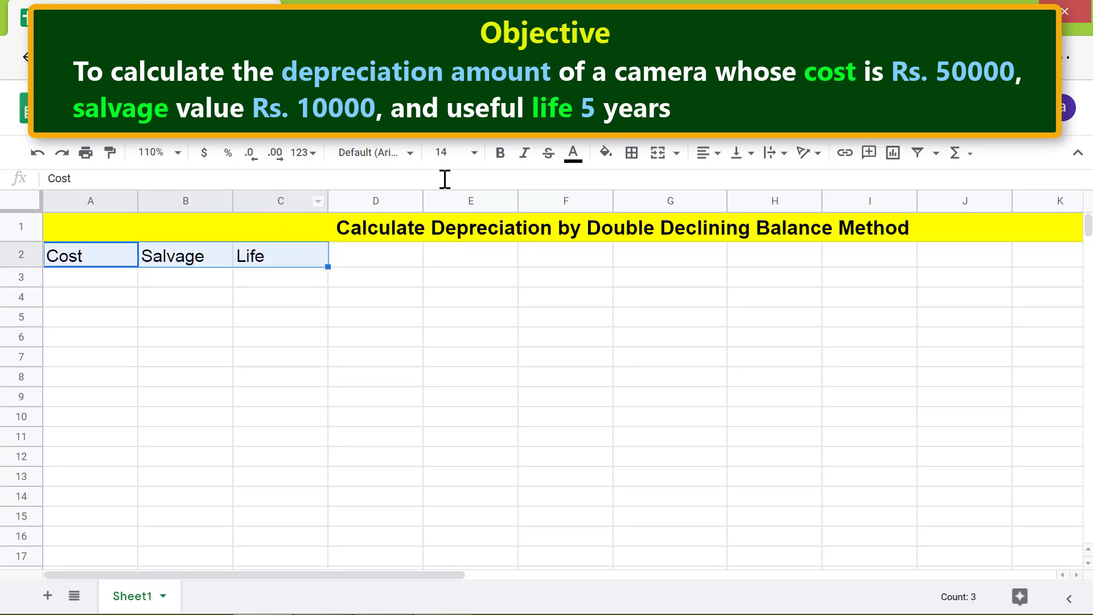
pyautogui.click(501, 154)
pyautogui.click(606, 153)
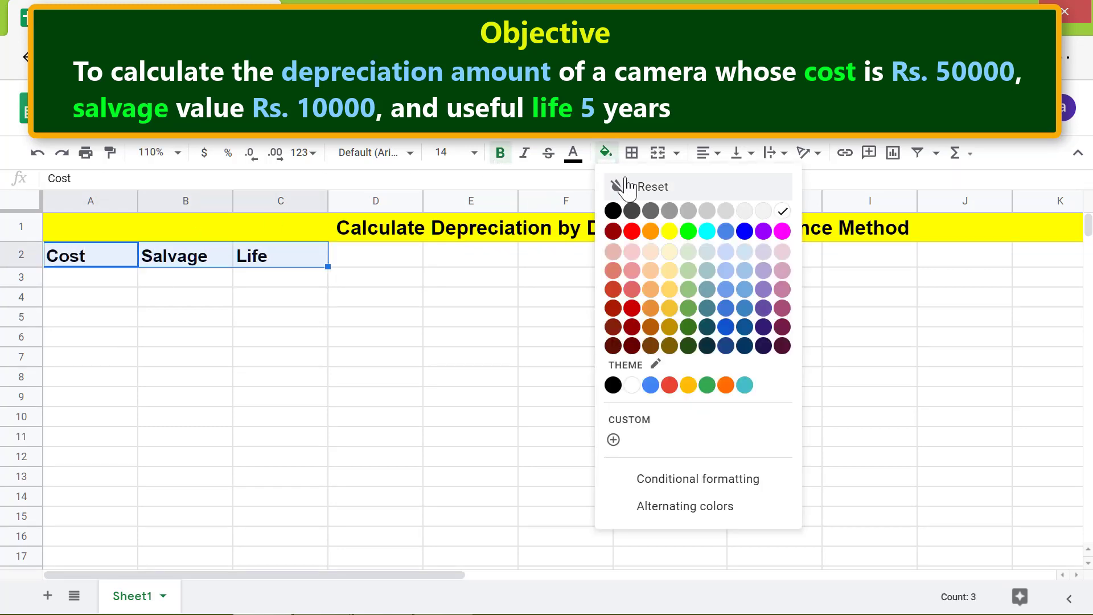
pyautogui.click(759, 250)
# Enter 50000, 10000 and 5 beneath the headers in row 3.
pyautogui.press('Down')
pyautogui.write('50000')
pyautogui.press('Tab')
pyautogui.write('10000')
pyautogui.press('Tab')
pyautogui.write('5')
pyautogui.press('Return')
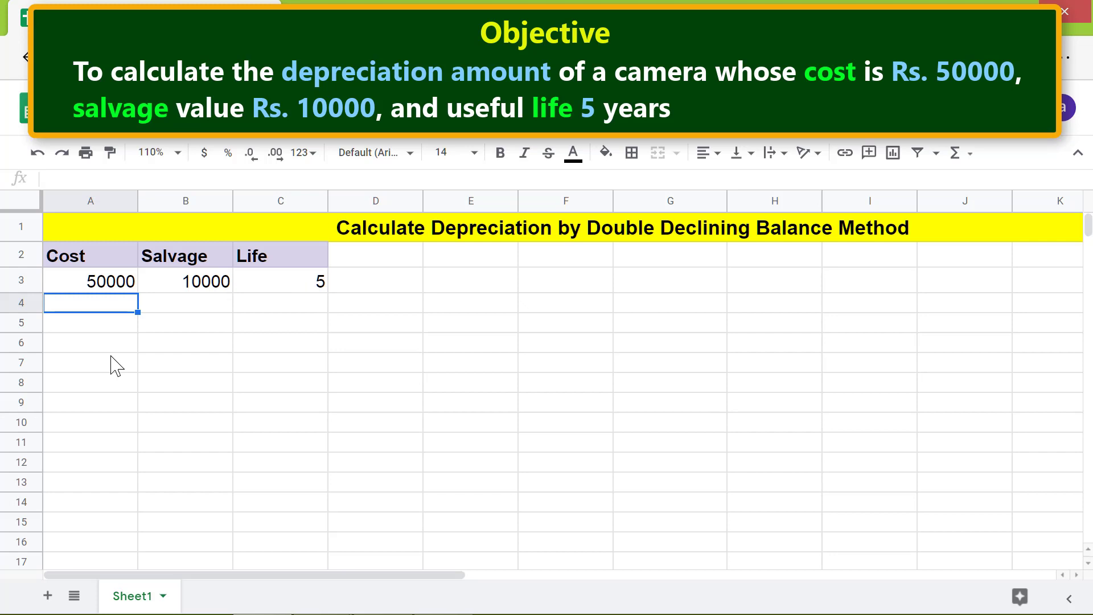
pyautogui.click(452, 261)
# Enter Year, two-line Depreciation Amount and Value headers in E2:G2, widening column F.
pyautogui.write('Year')
pyautogui.press('Tab')
pyautogui.write('De')
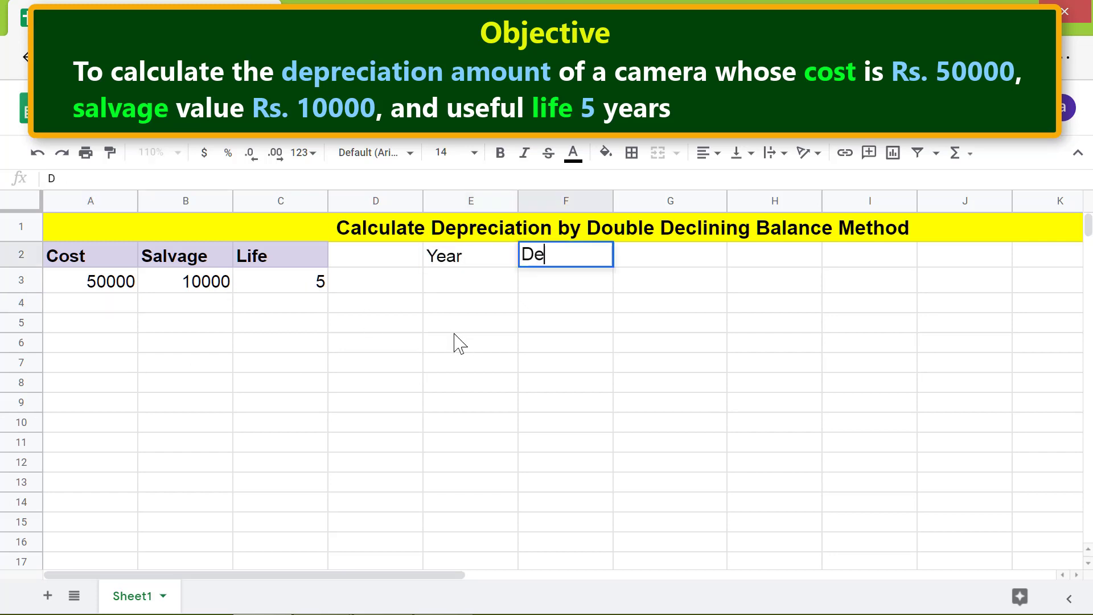
pyautogui.write('preciation')
pyautogui.hotkey('alt', 'Return')
pyautogui.write('Amount')
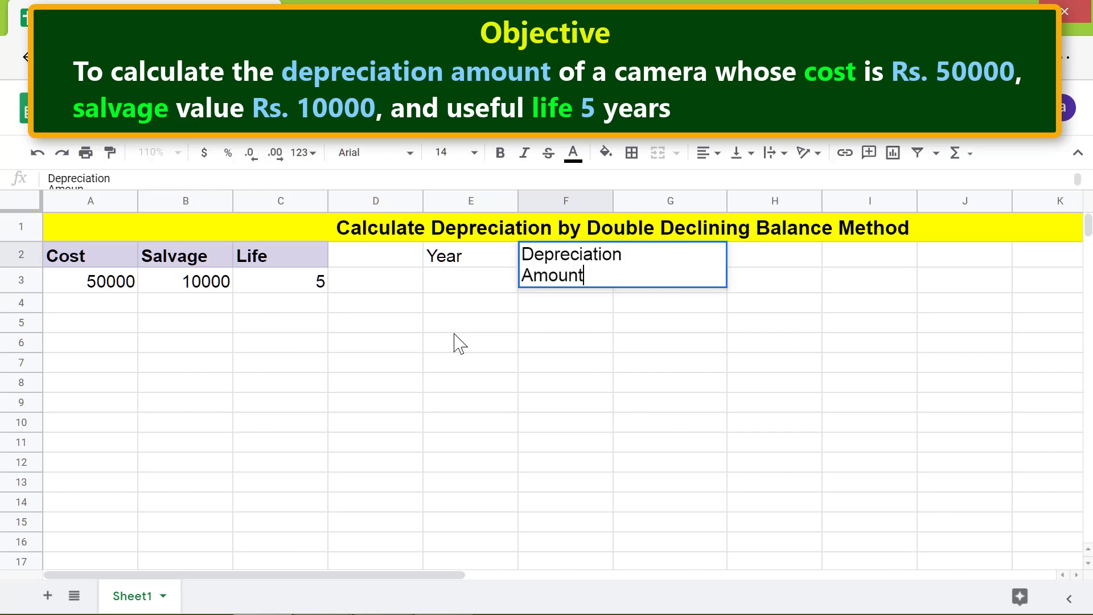
pyautogui.press('Tab')
pyautogui.write('Value')
pyautogui.press('Return')
pyautogui.moveTo(614, 198); pyautogui.dragTo(627, 199)
# Make the Year, Depreciation Amount and Value headers bold with a light blue fill.
pyautogui.click(456, 268)
pyautogui.keyDown('shift'); pyautogui.click(683, 268); pyautogui.keyUp('shift')
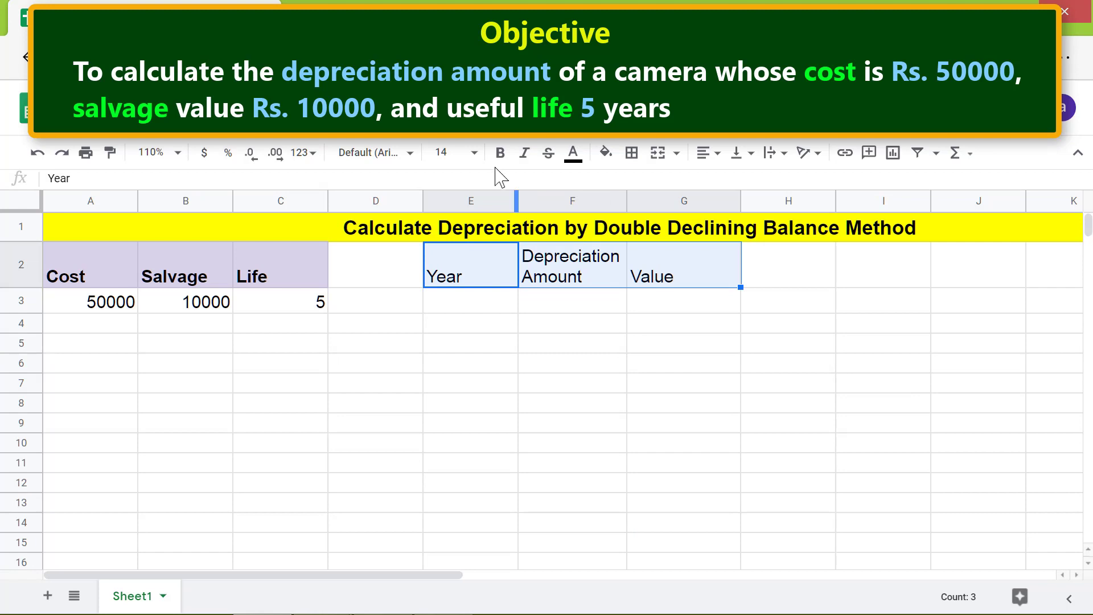
pyautogui.click(500, 153)
pyautogui.click(606, 153)
pyautogui.click(740, 254)
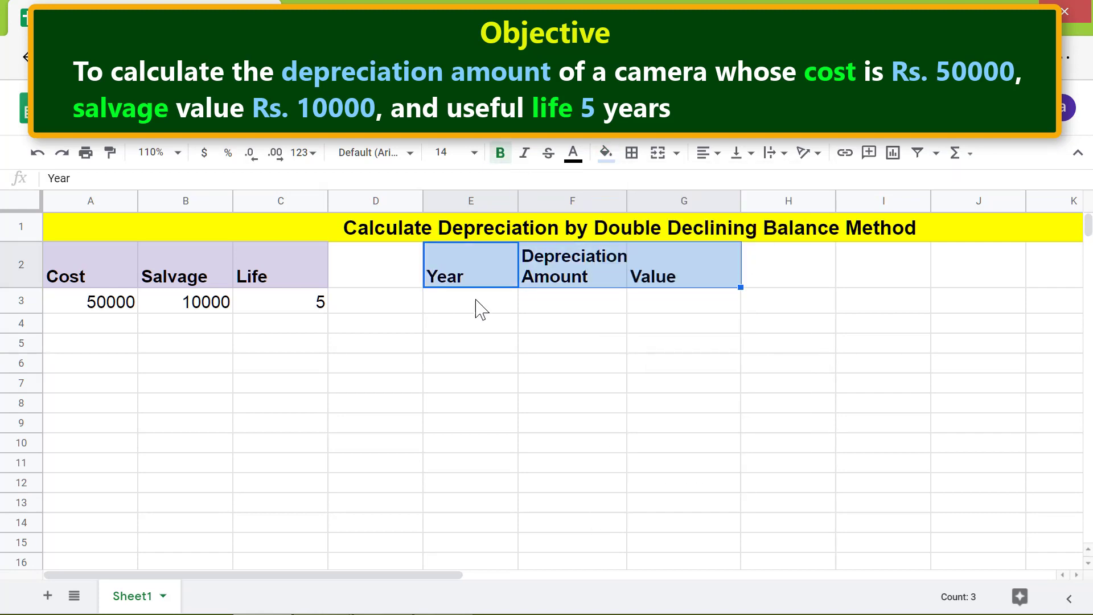
# Fill the Year column with years 0 through 5 in E3:E8.
pyautogui.click(481, 310)
pyautogui.write('0')
pyautogui.press('Return')
pyautogui.write('1')
pyautogui.press('Return')
pyautogui.press('Up')
pyautogui.press('Up')
pyautogui.hotkey('shift', 'Down')
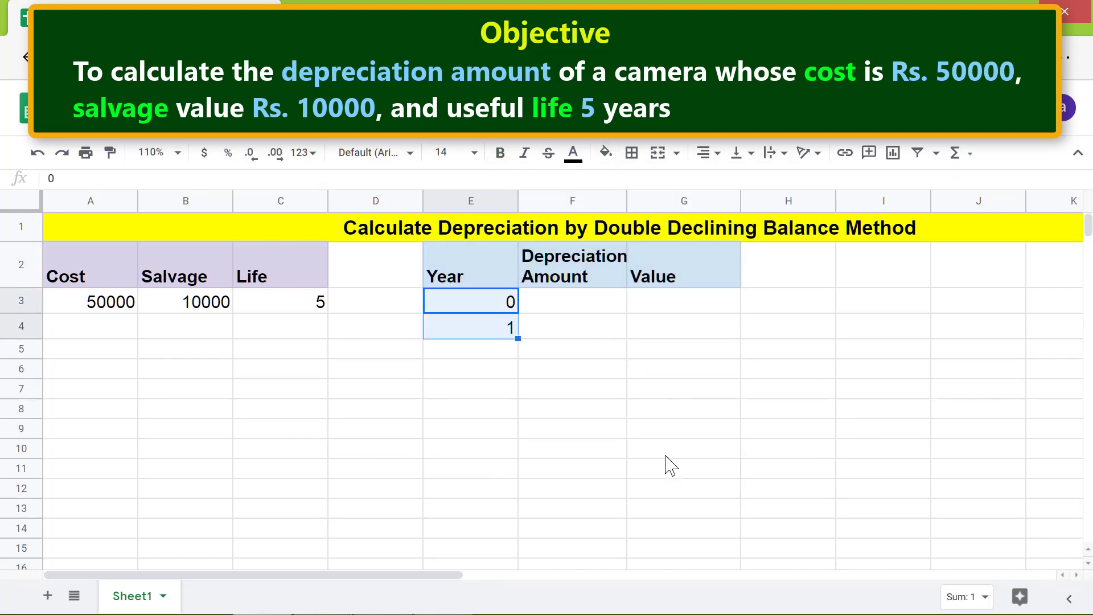
pyautogui.moveTo(518, 339); pyautogui.dragTo(540, 425)
pyautogui.click(501, 452)
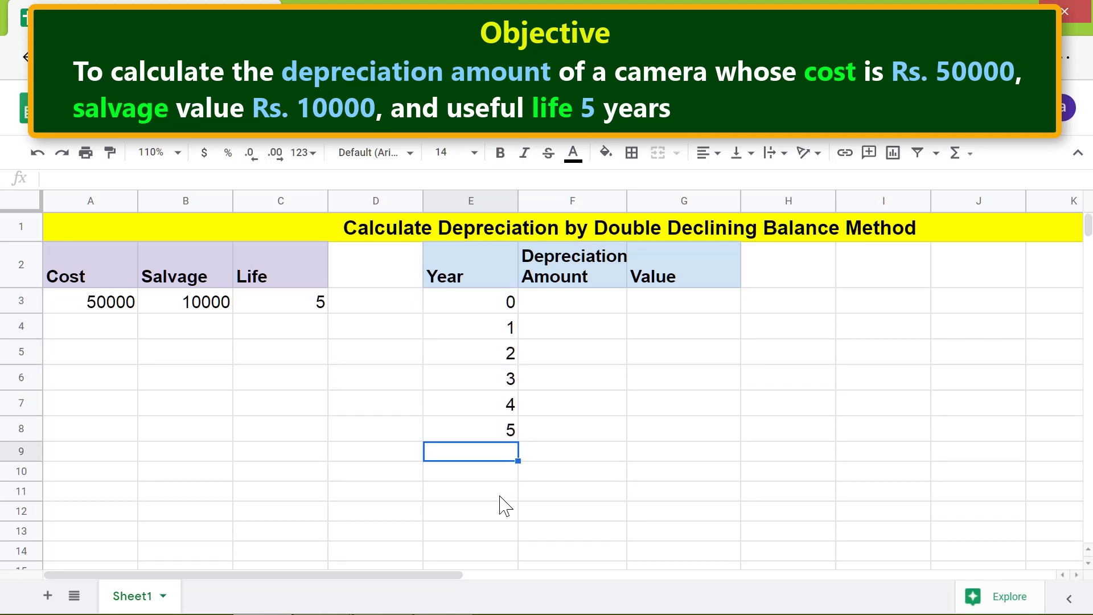
pyautogui.click(560, 327)
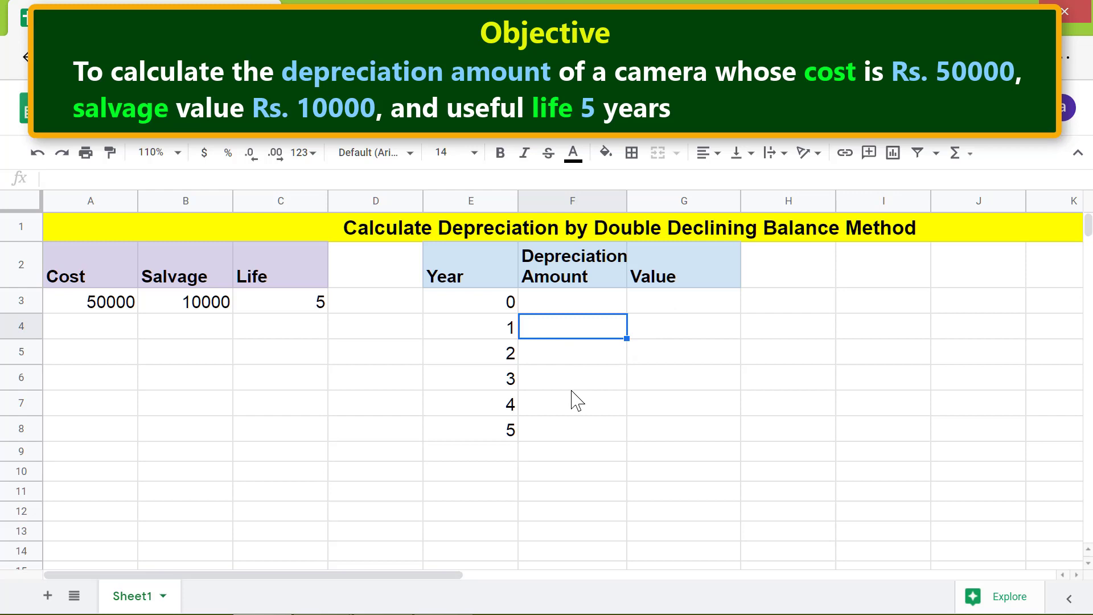
# Enter =DDB(A3,B3,C3,E4) in F4, giving $20,000.00 year-1 depreciation.
pyautogui.write('=ddb')
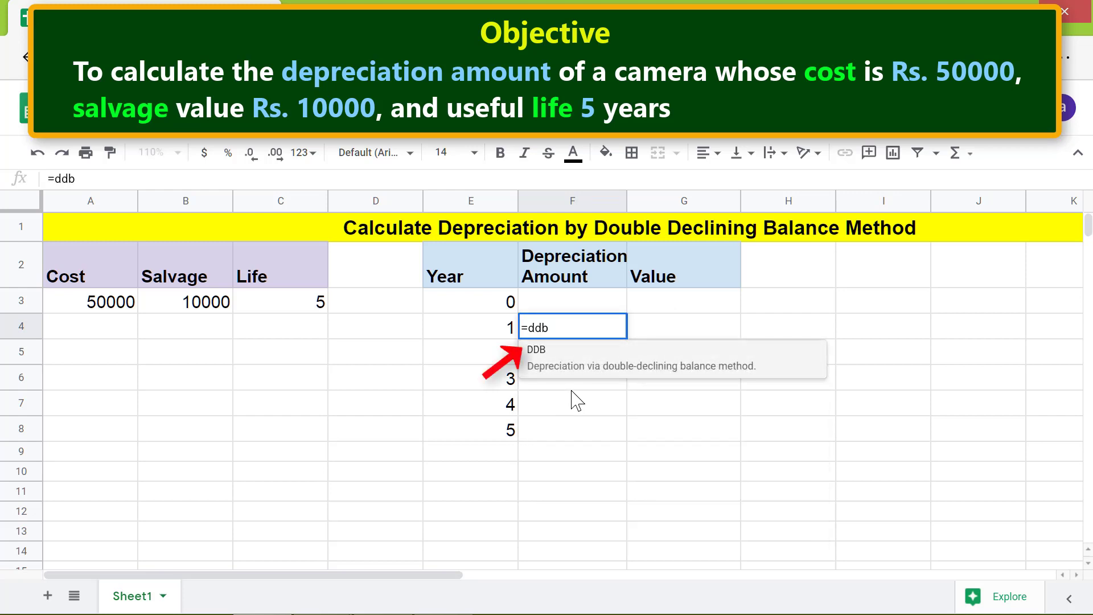
pyautogui.click(570, 365)
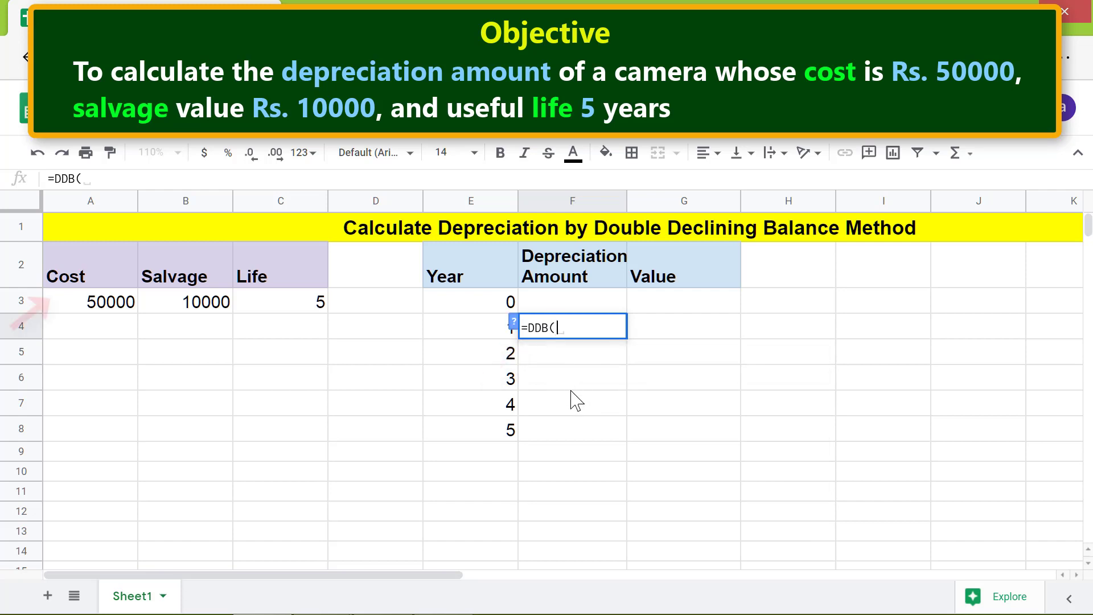
pyautogui.click(103, 316)
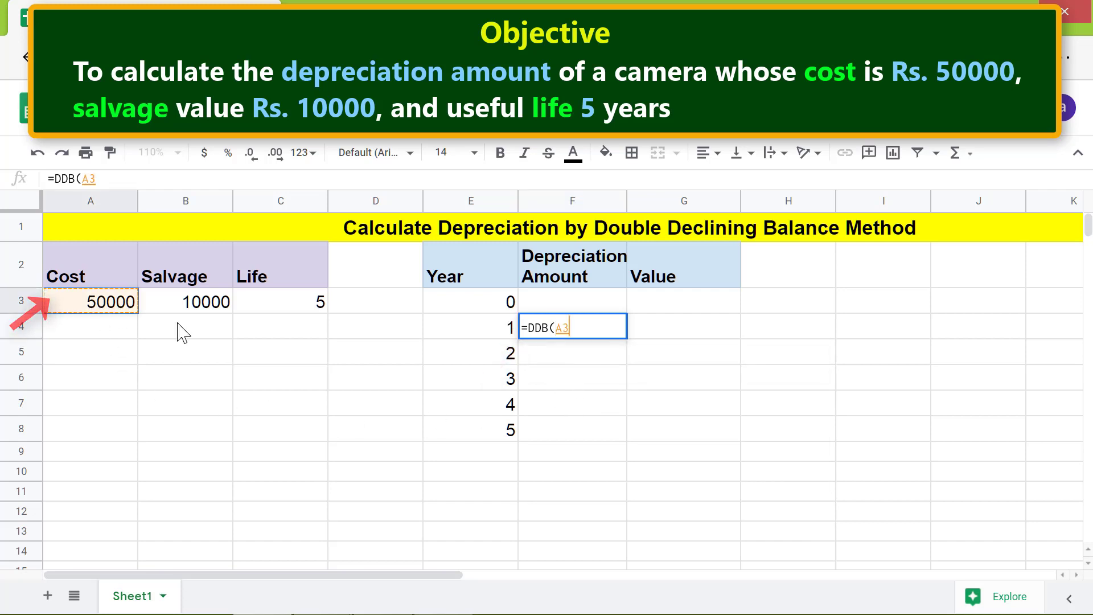
pyautogui.write(',')
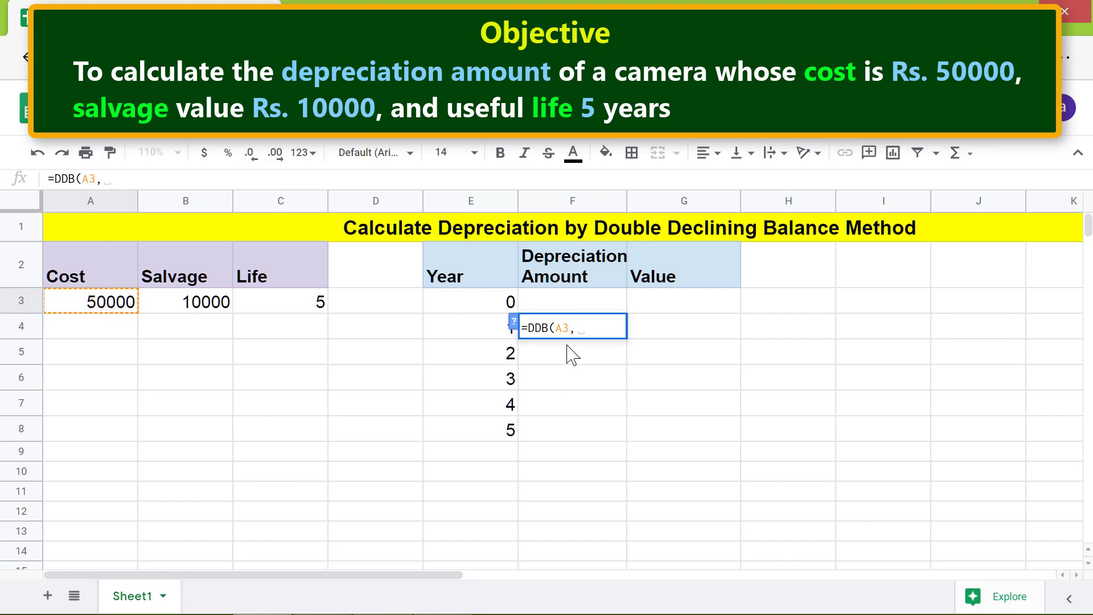
pyautogui.click(208, 313)
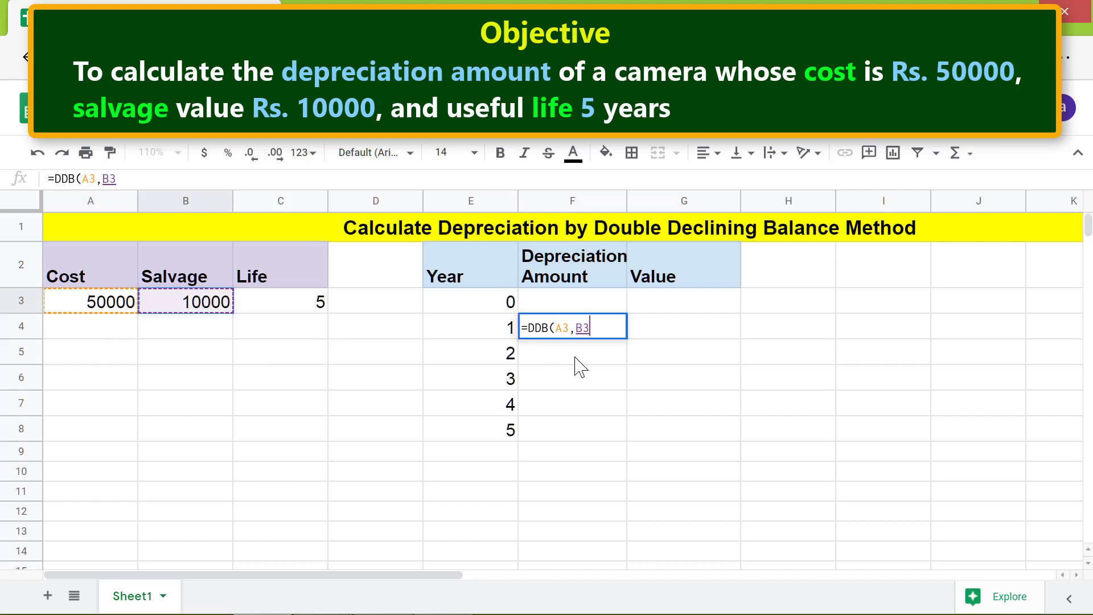
pyautogui.write(',')
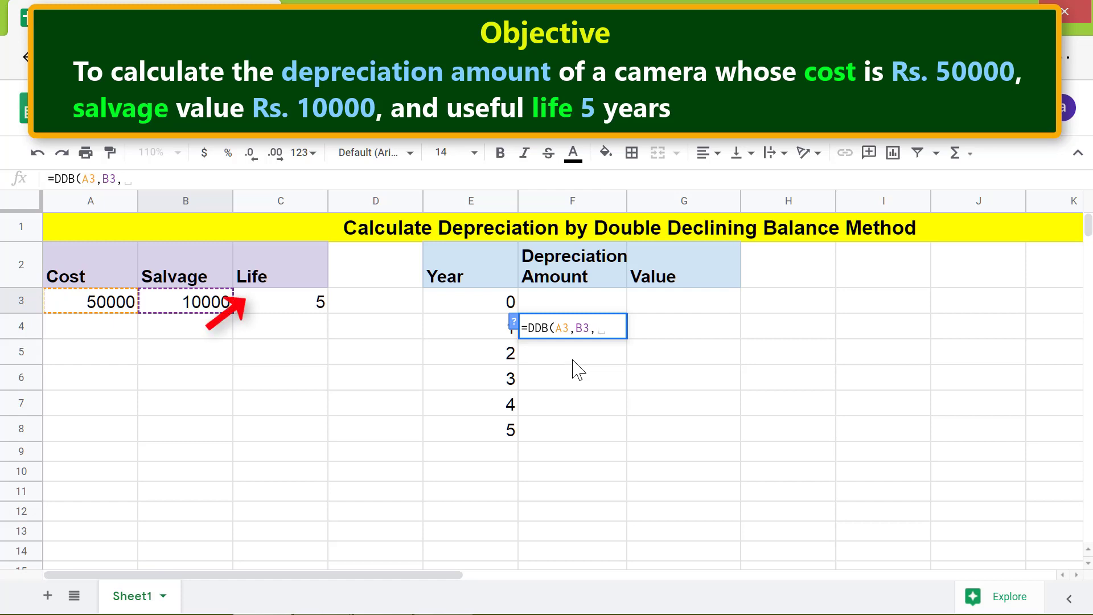
pyautogui.click(315, 311)
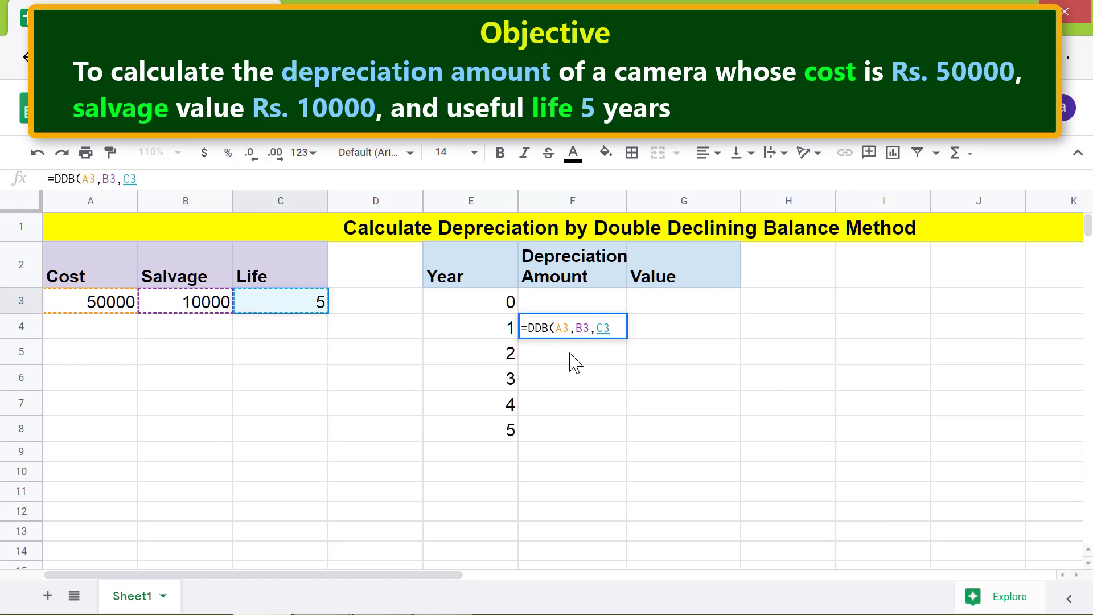
pyautogui.write(',')
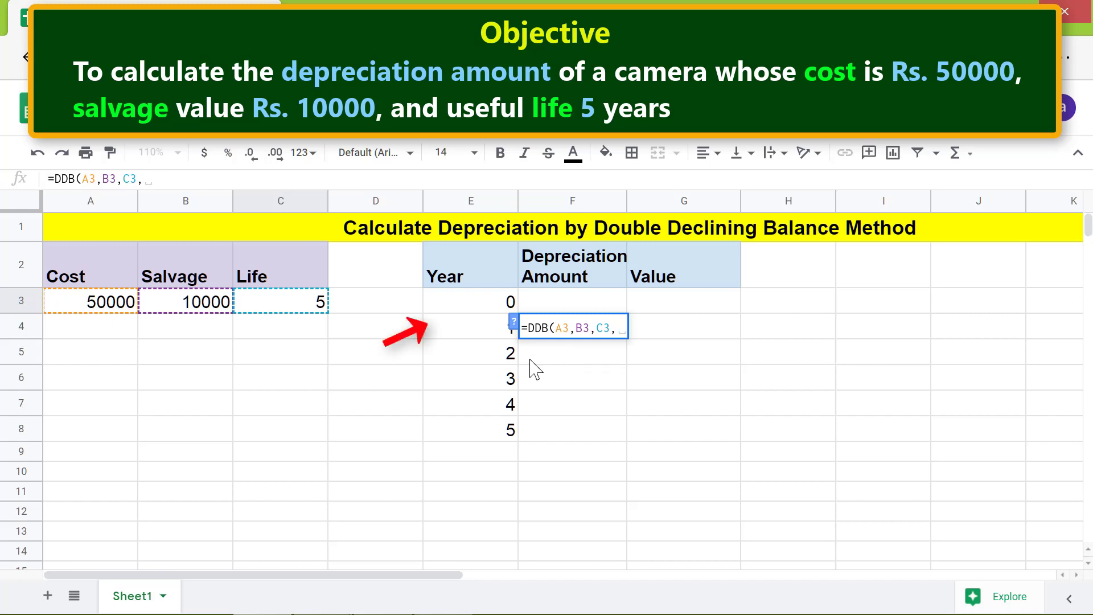
pyautogui.click(471, 326)
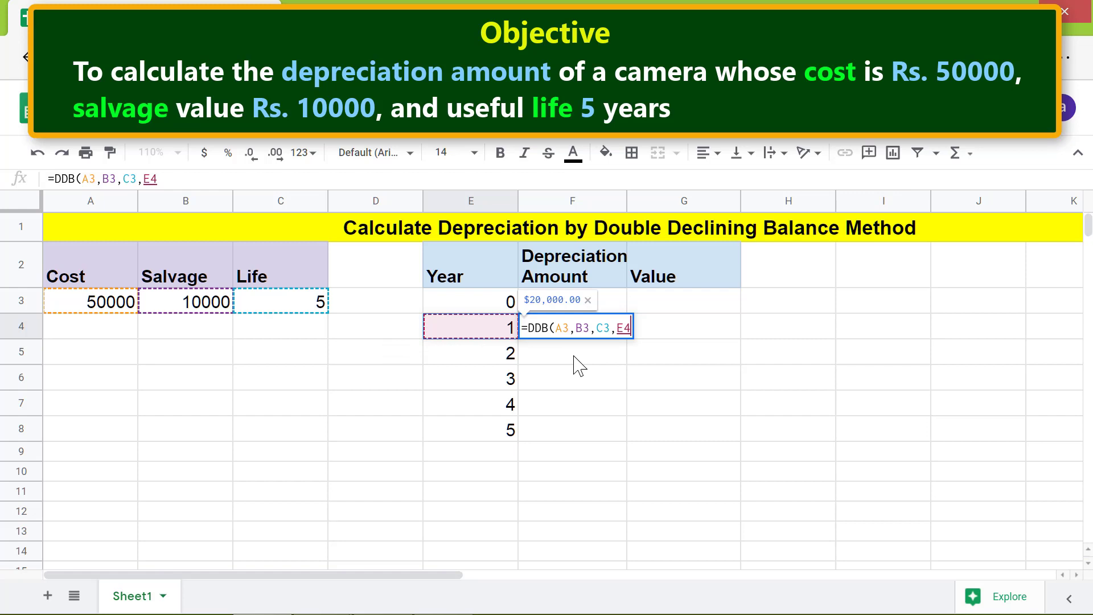
pyautogui.press('Return')
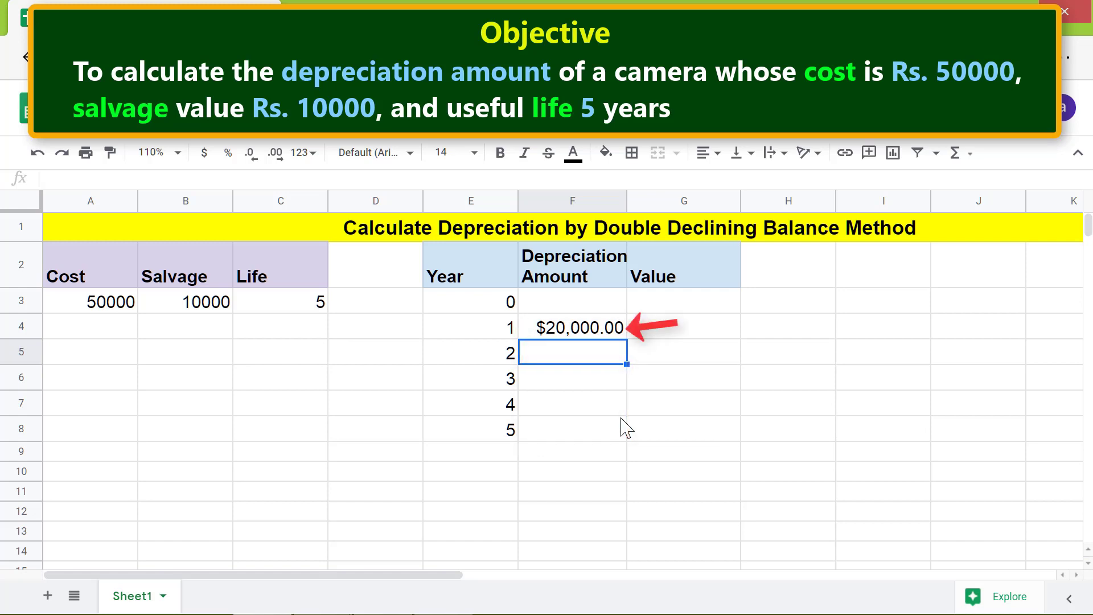
# Make A3, B3 and C3 absolute in the DDB formula and fill it down to F8.
pyautogui.click(587, 336)
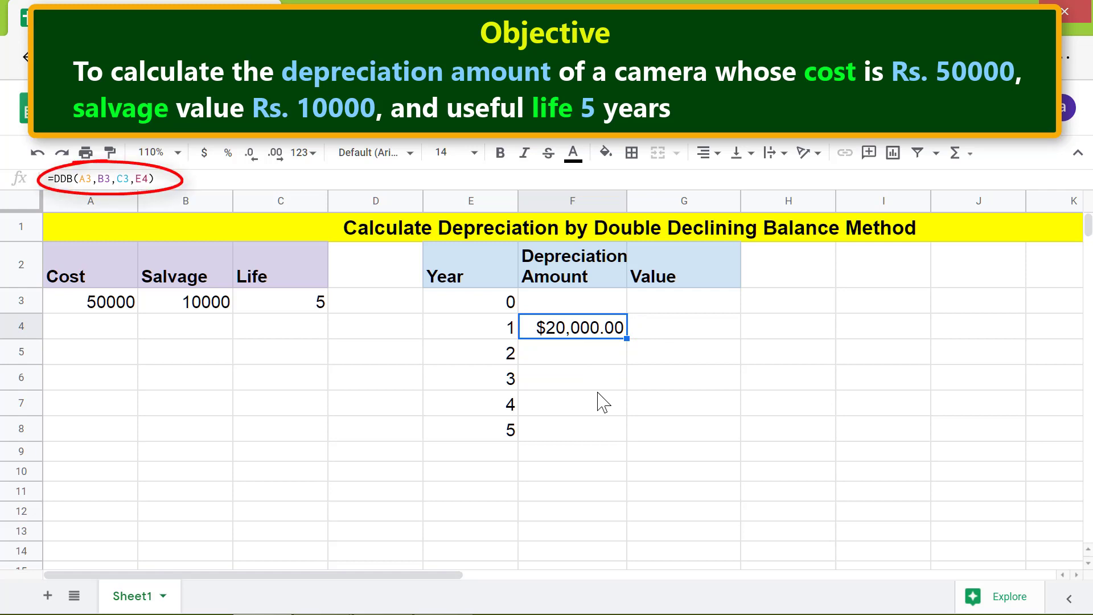
pyautogui.moveTo(80, 177); pyautogui.dragTo(129, 178)
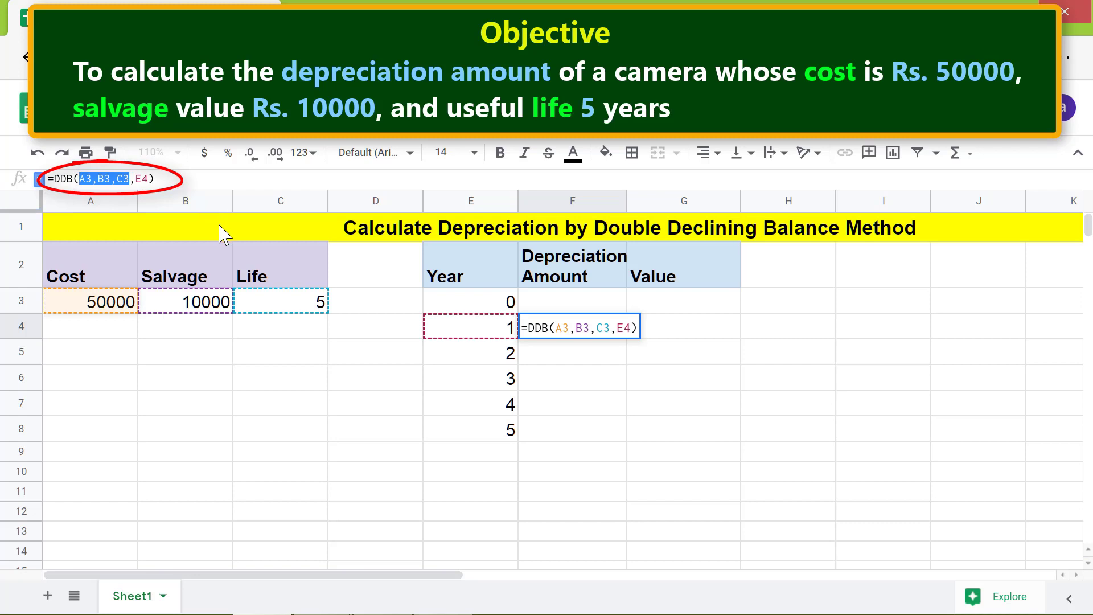
pyautogui.press('F4')
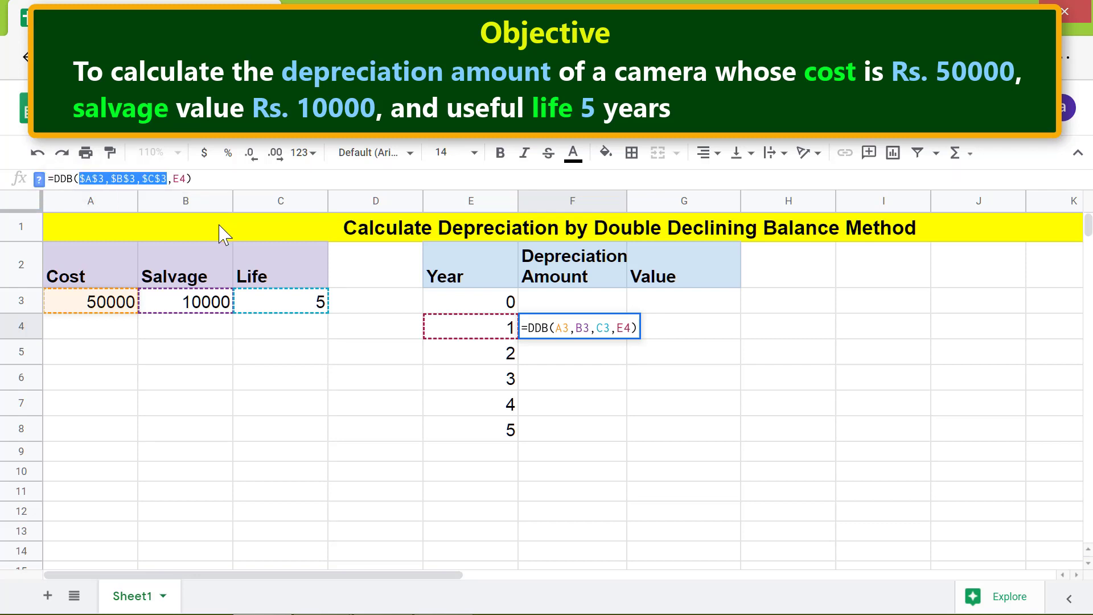
pyautogui.press('Return')
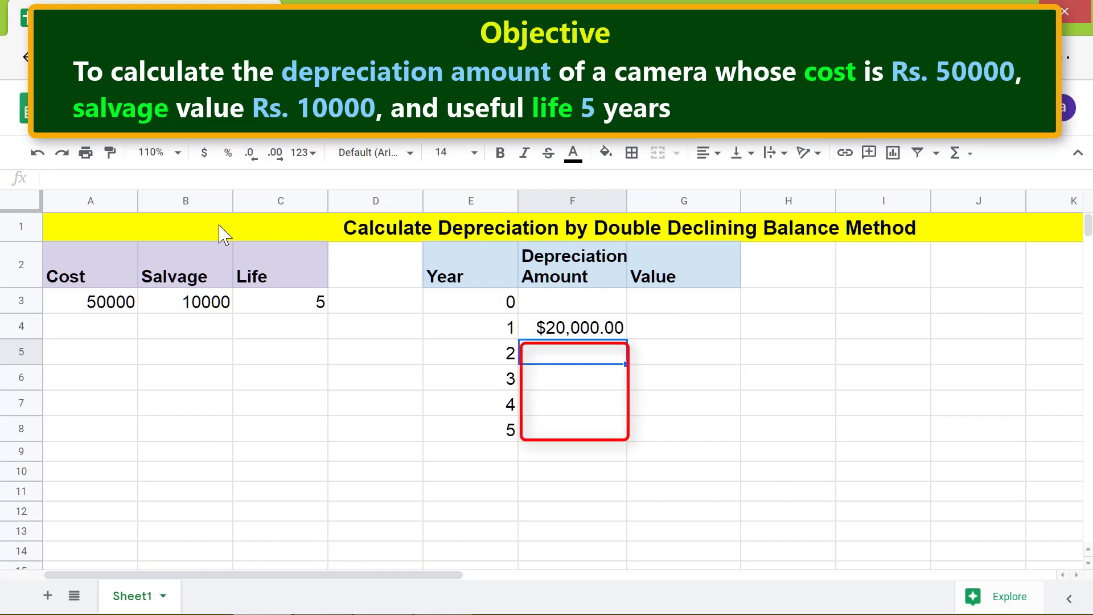
pyautogui.press('Up')
pyautogui.moveTo(627, 338); pyautogui.dragTo(637, 444)
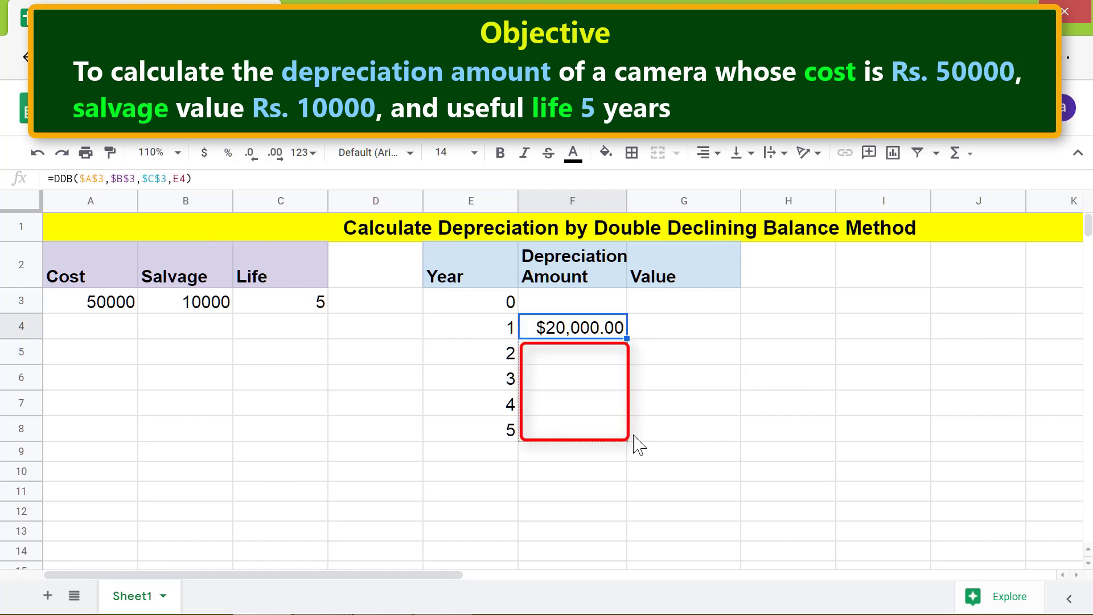
pyautogui.click(646, 455)
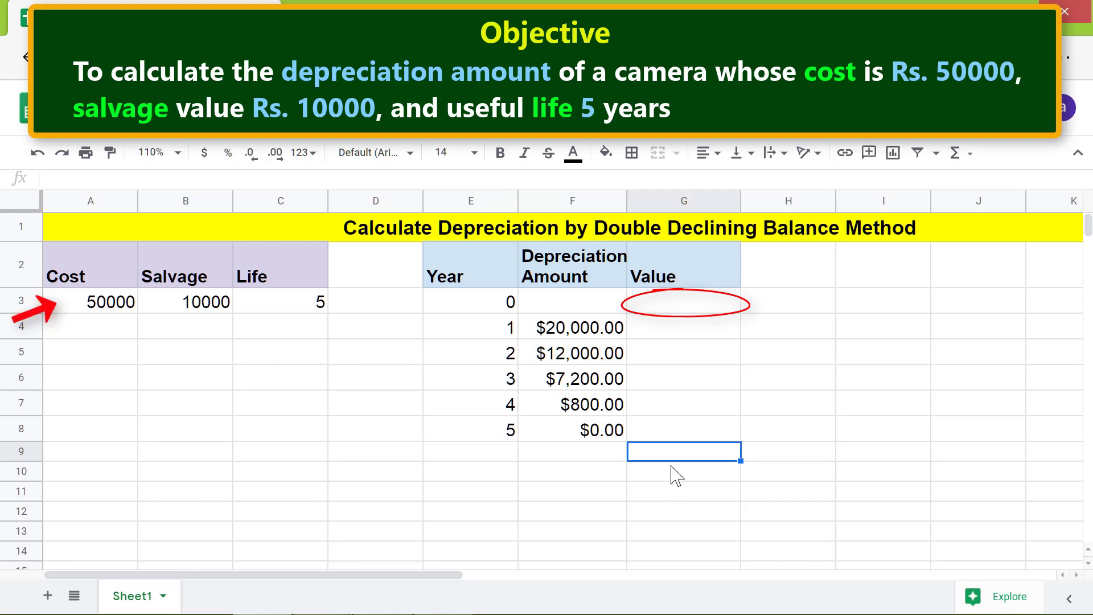
# Set G3 to =A3 so the year-0 value is 50000.
pyautogui.click(684, 303)
pyautogui.write('=')
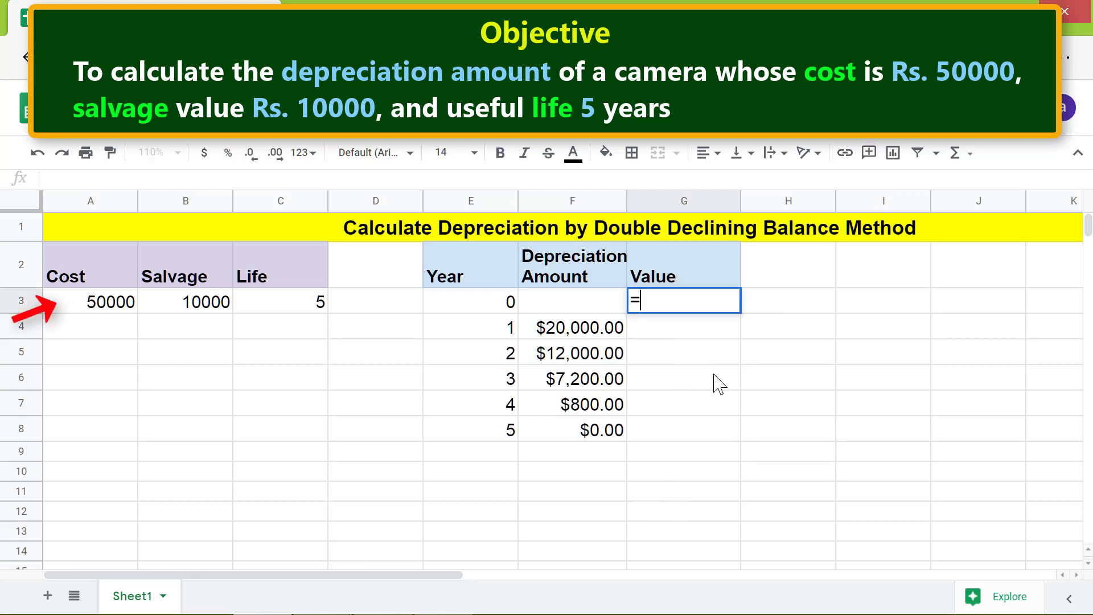
pyautogui.click(122, 310)
pyautogui.press('Return')
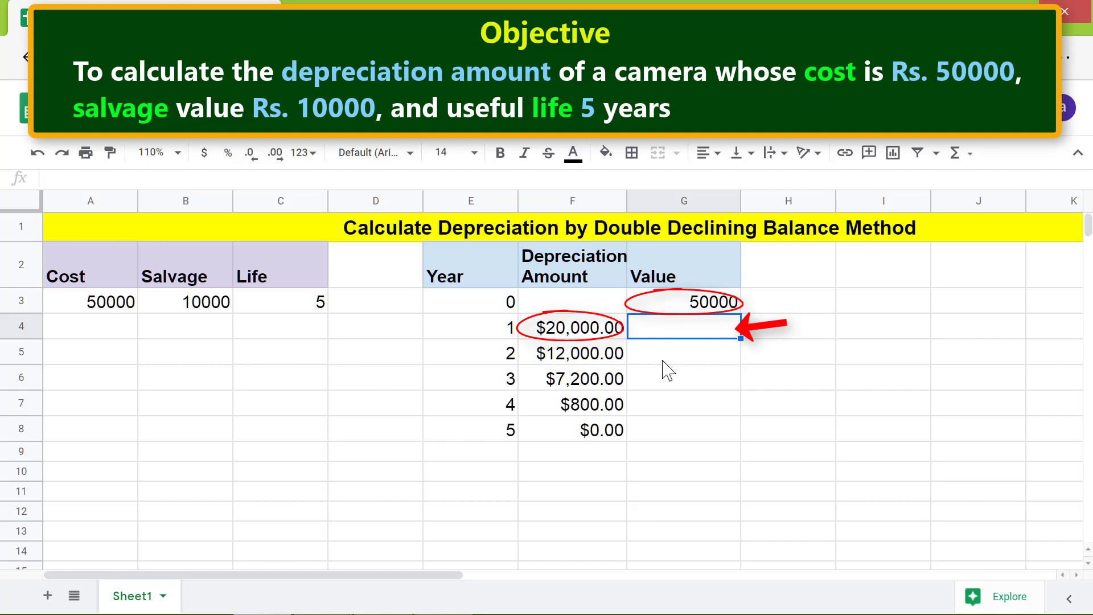
# Enter =G3-F4 in G4 and fill it down to G8.
pyautogui.write('=')
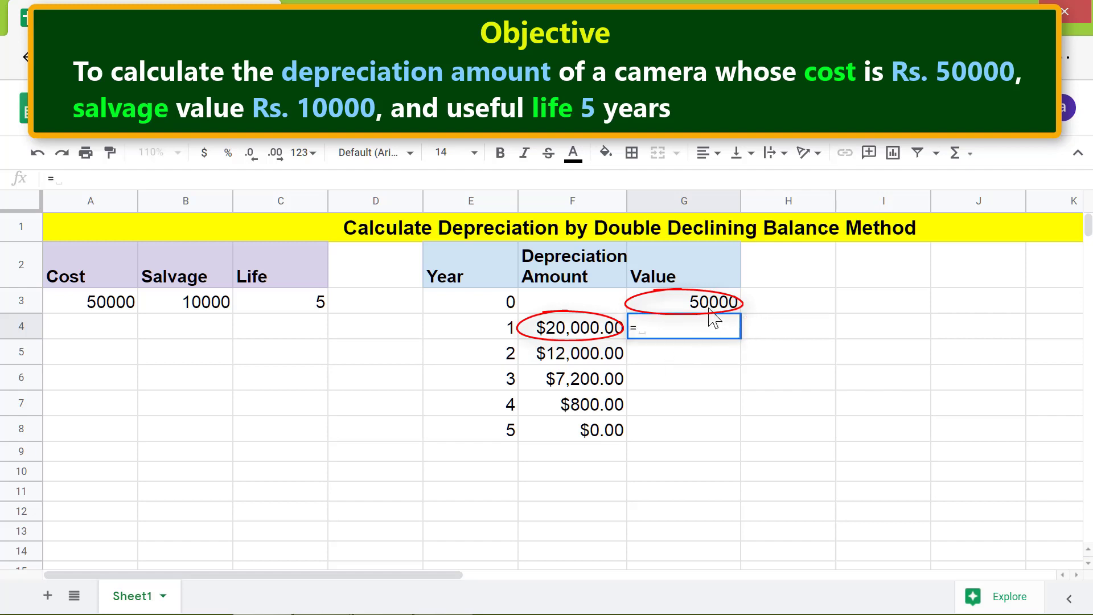
pyautogui.click(709, 308)
pyautogui.write('-')
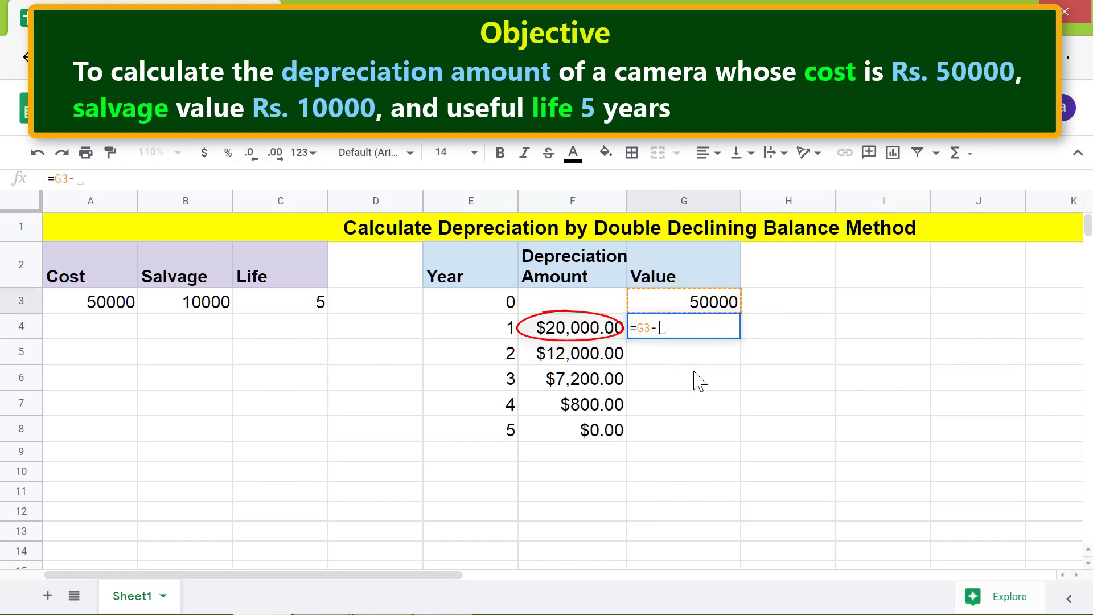
pyautogui.click(608, 335)
pyautogui.press('Return')
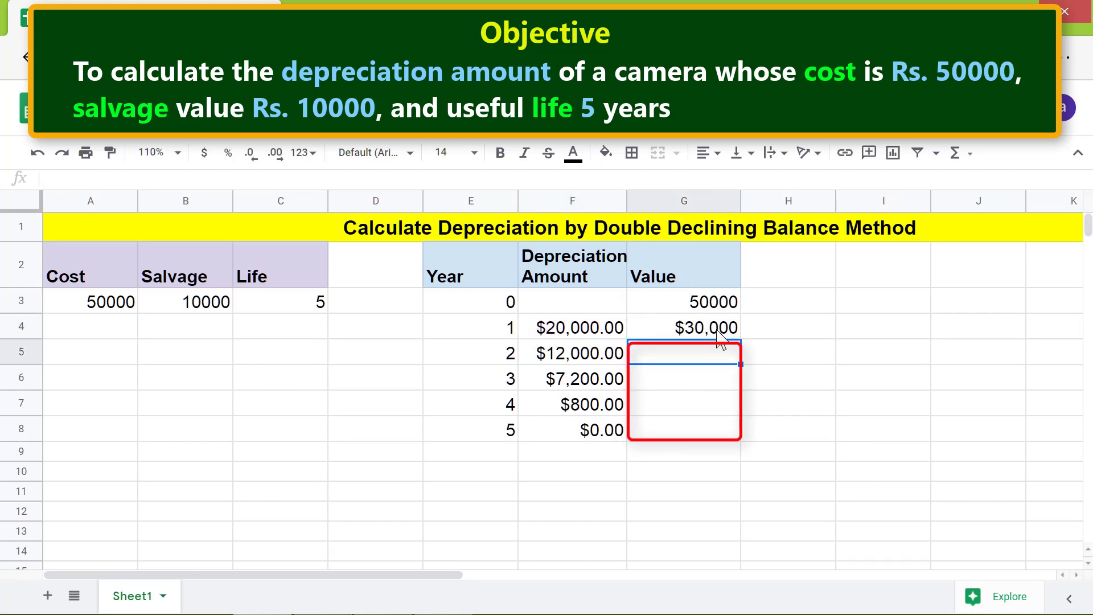
pyautogui.press('Up')
pyautogui.moveTo(740, 338); pyautogui.dragTo(741, 430)
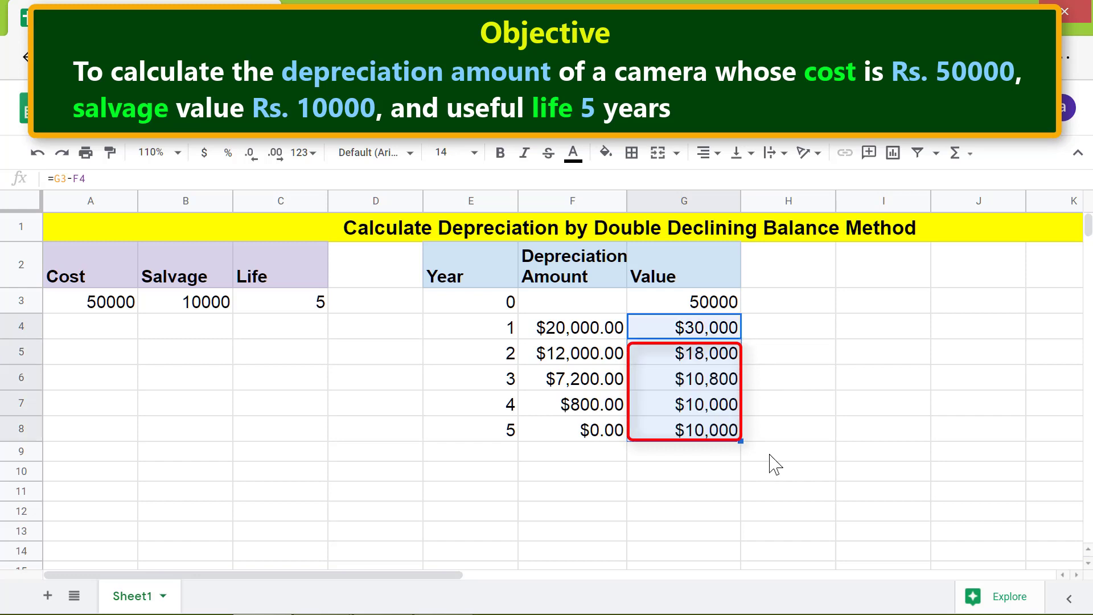
pyautogui.click(774, 459)
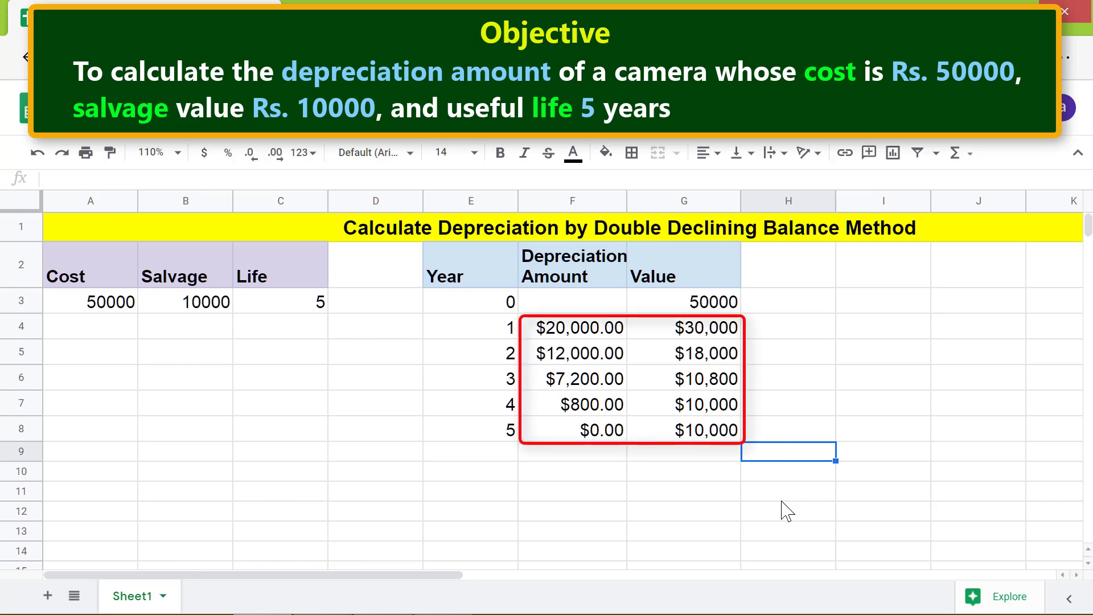
# Apply Number format to F4:G8 so results read like 20,000.00 without dollar signs.
pyautogui.click(581, 330)
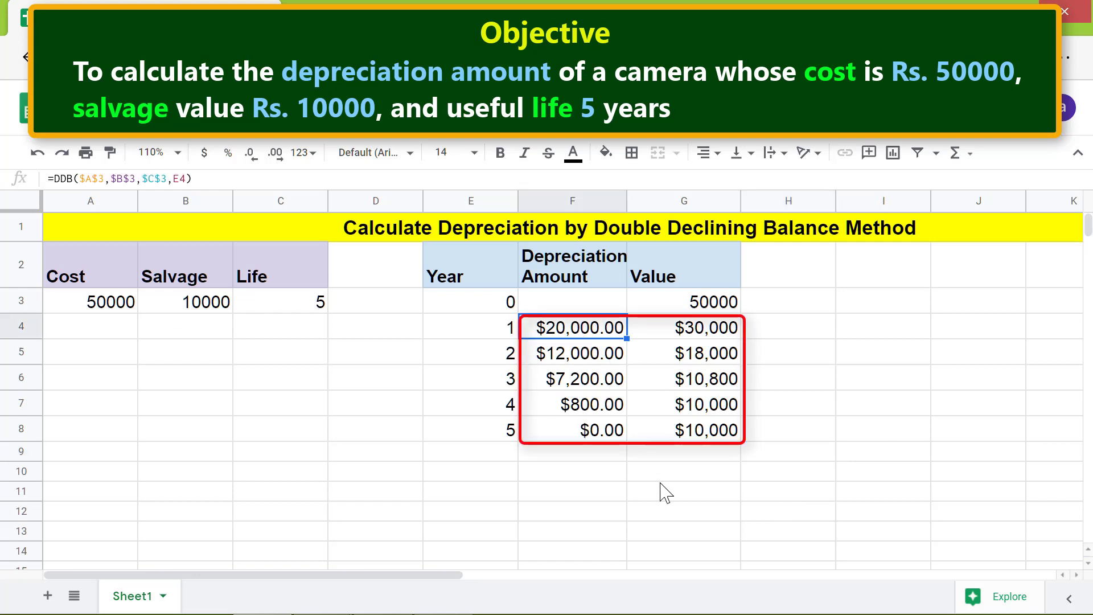
pyautogui.keyDown('shift'); pyautogui.click(715, 433); pyautogui.keyUp('shift')
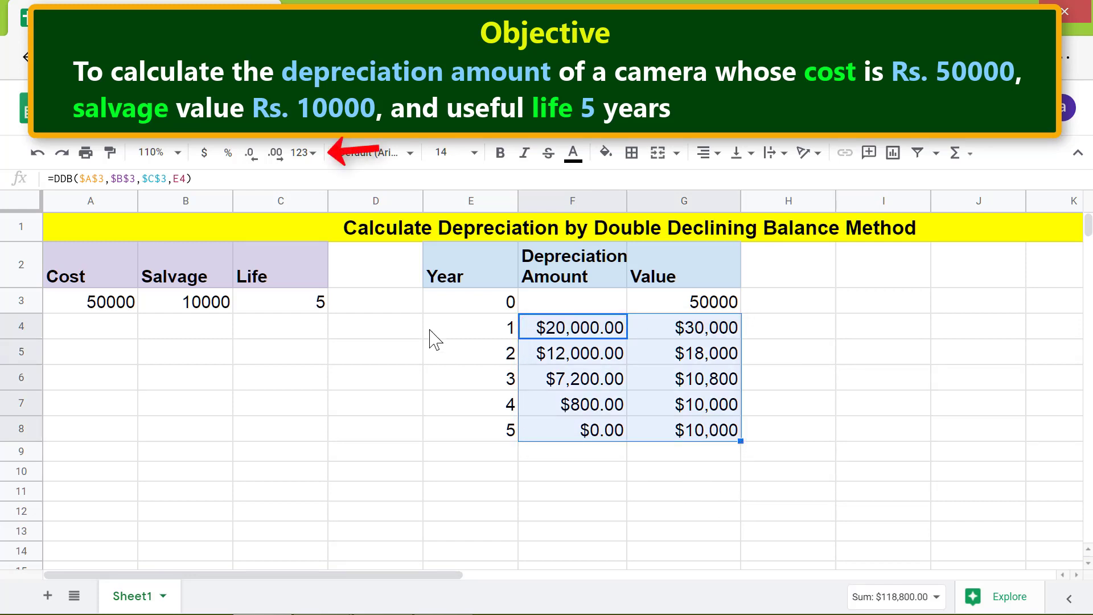
pyautogui.click(314, 152)
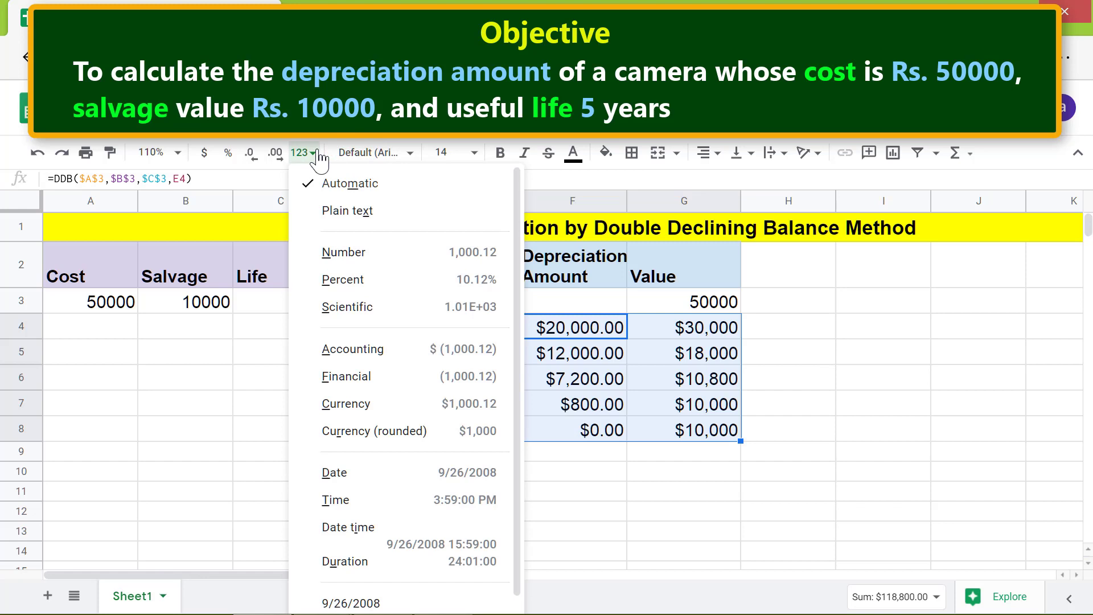
pyautogui.click(371, 255)
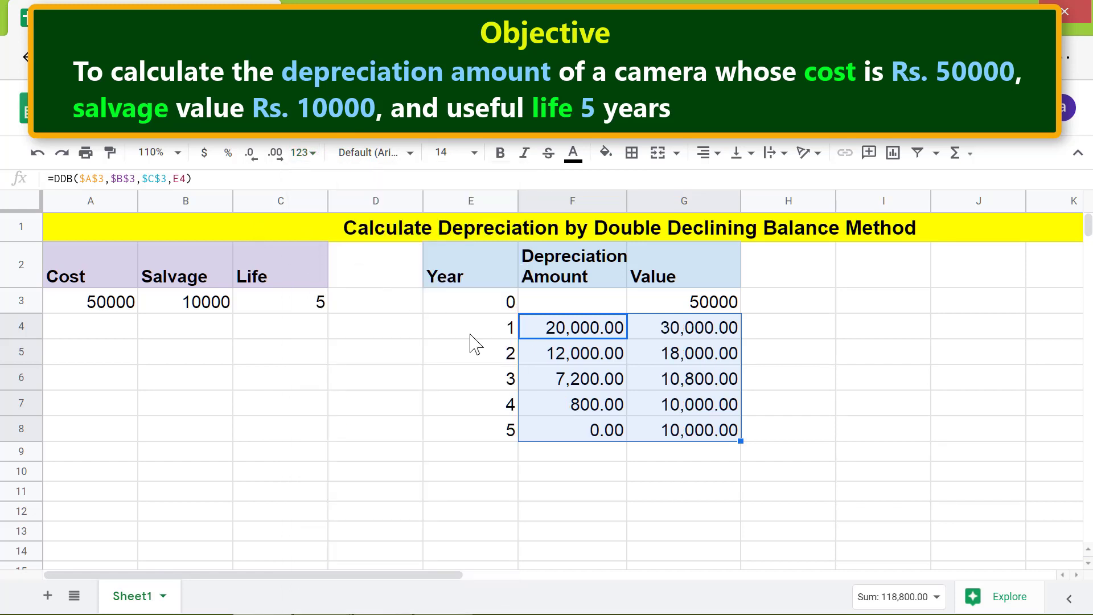
pyautogui.click(722, 454)
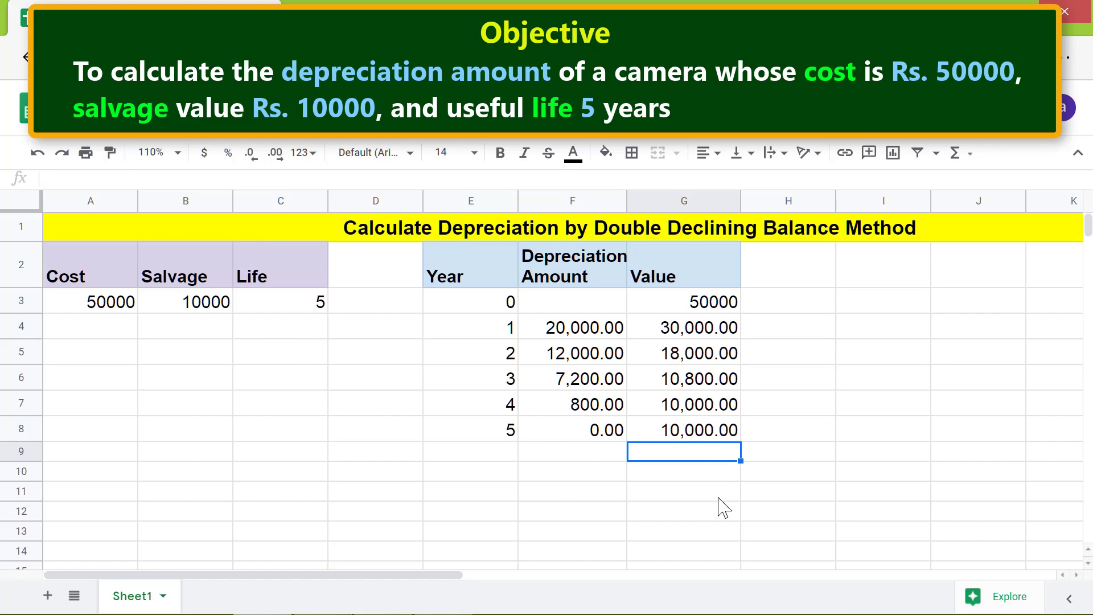